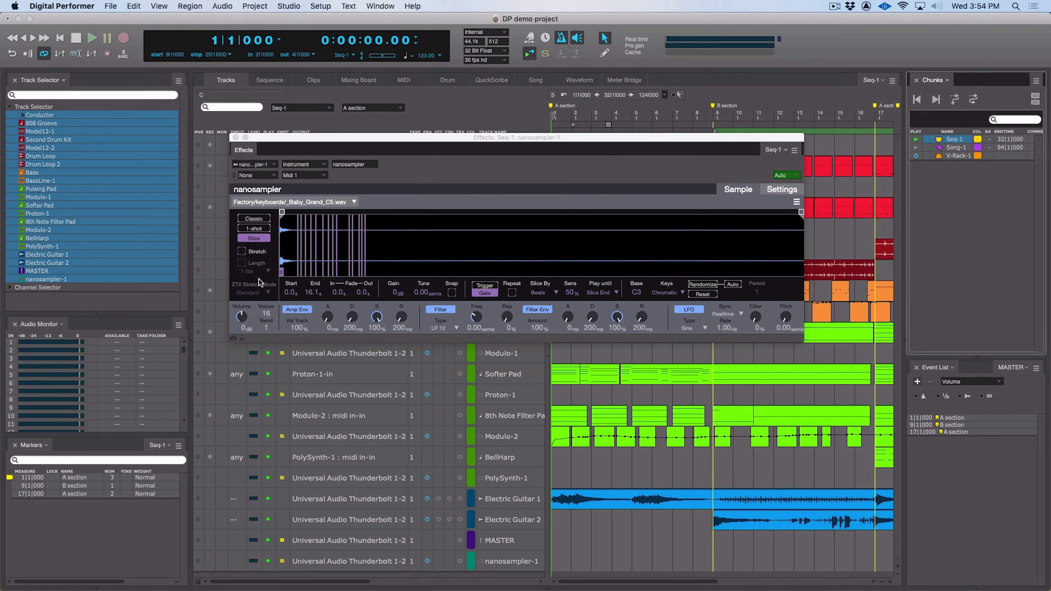
Step: Enable sample stretching, add a nanosampler (stereo) instrument track, and move its editor up and left
click(241, 252)
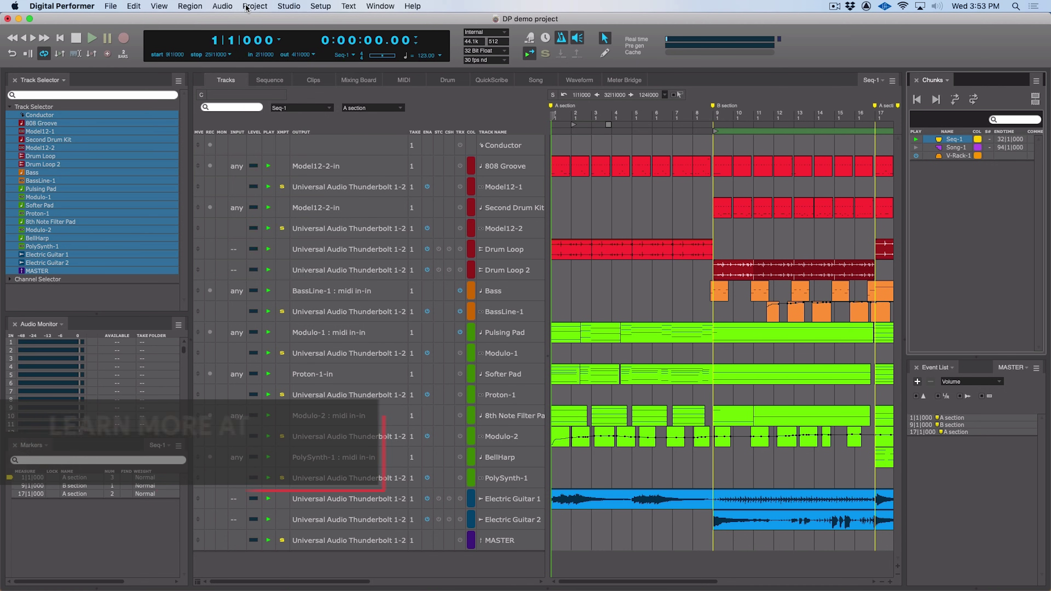
click(254, 6)
mouse_move(290, 19)
mouse_move(418, 72)
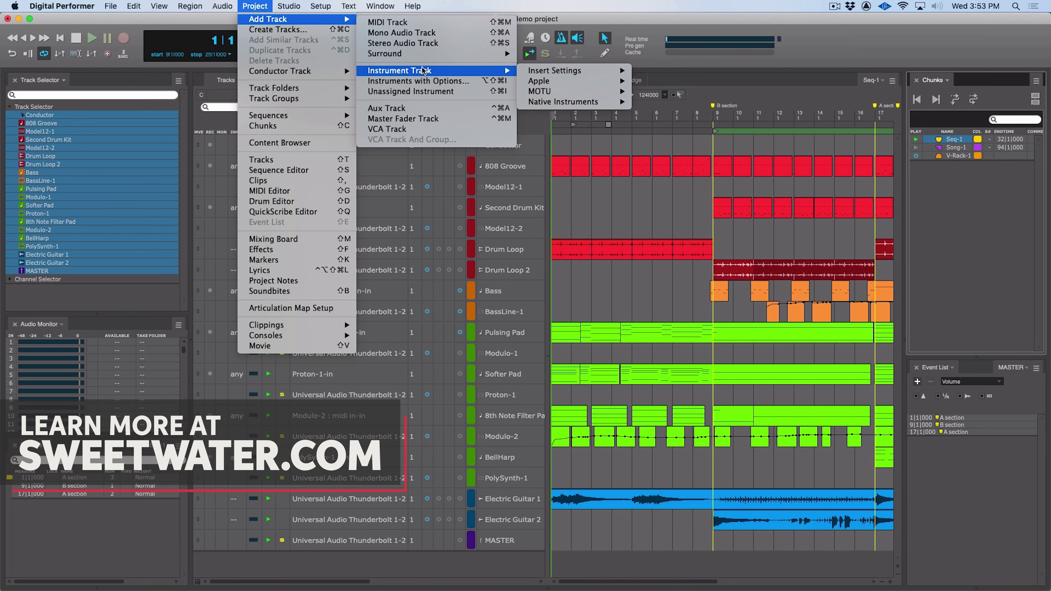
mouse_move(552, 73)
mouse_move(540, 91)
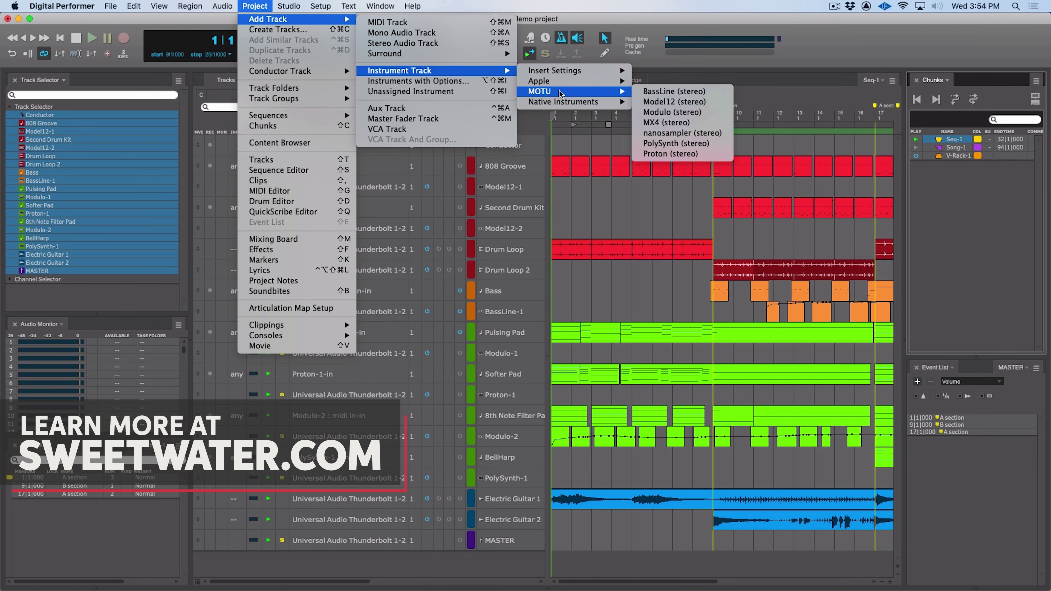
click(687, 133)
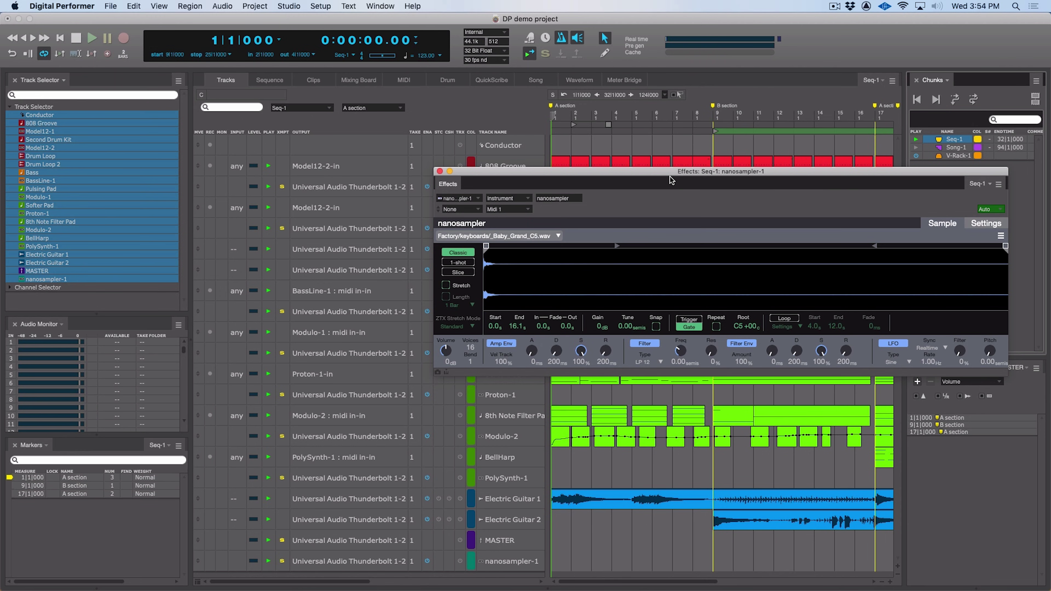
drag(670, 173, 464, 139)
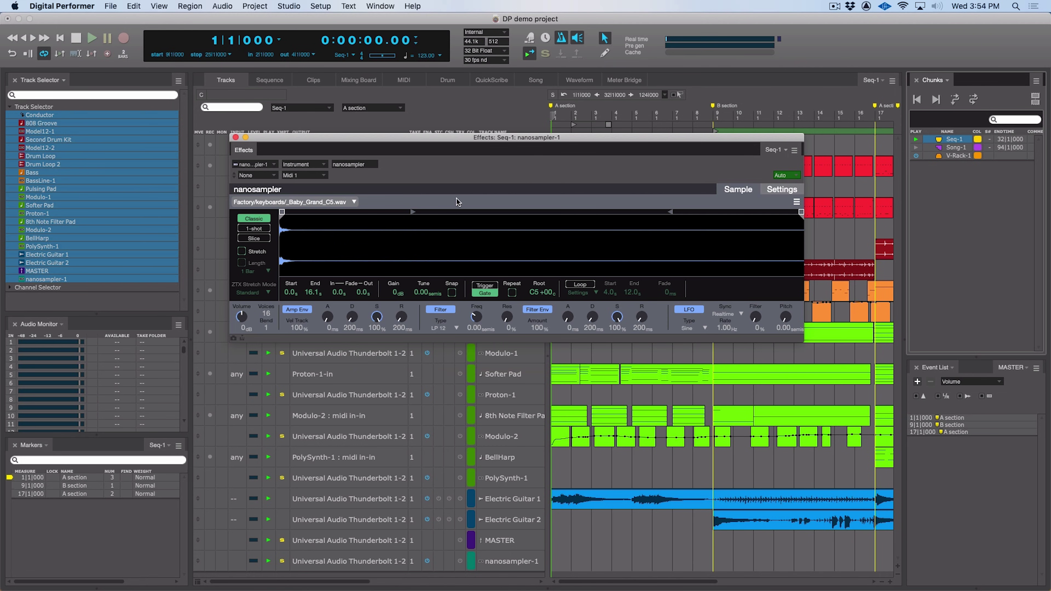
Step: Put the Baby_Grand_C5.wav sample in Slice mode with Stretch on, leaving ZTX Stretch Mode at Standard
click(257, 229)
click(258, 240)
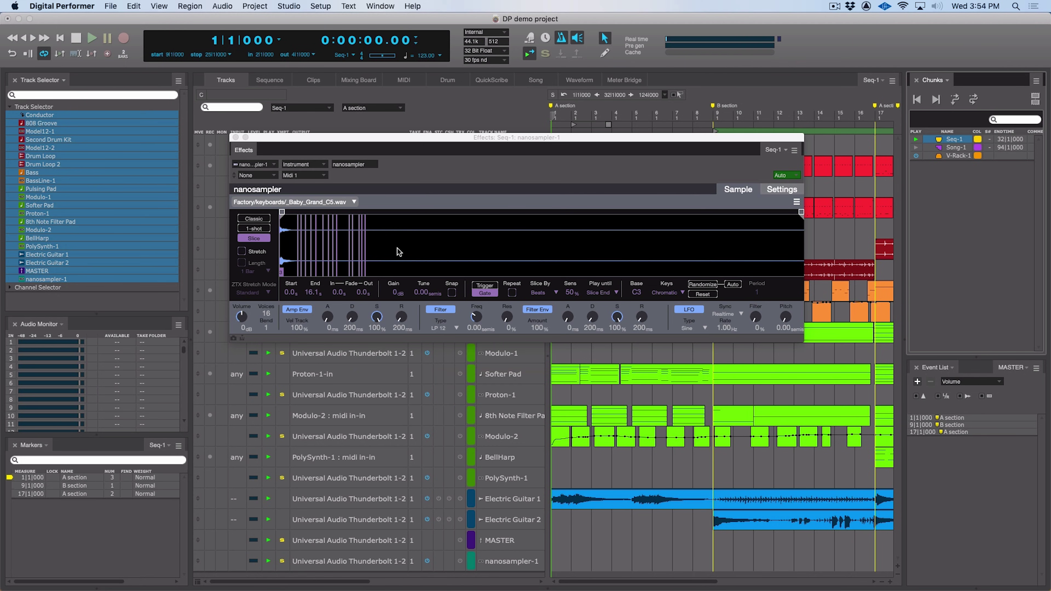
click(242, 251)
click(267, 293)
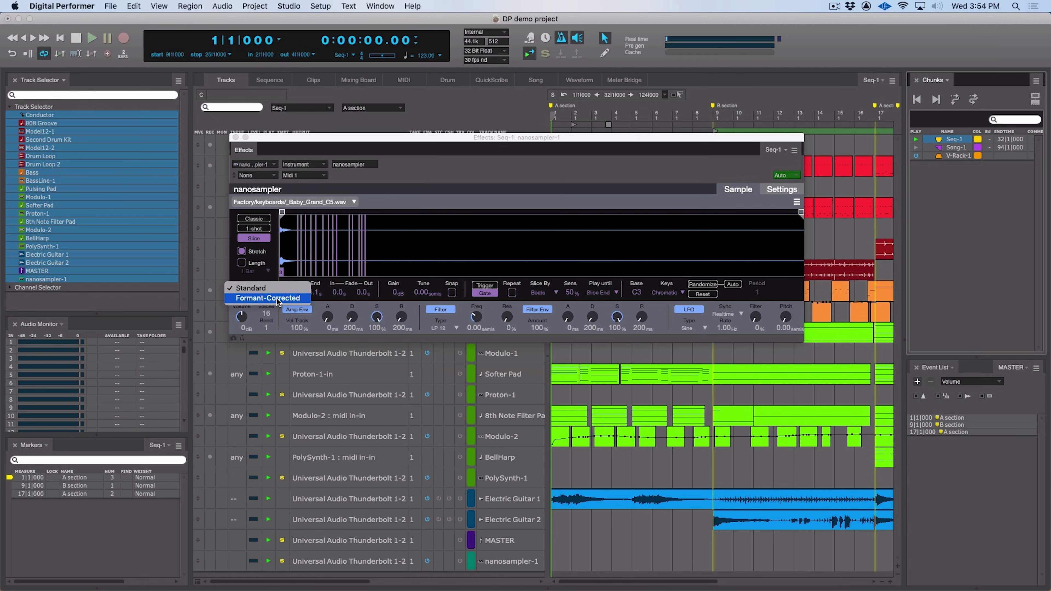
click(277, 298)
click(267, 293)
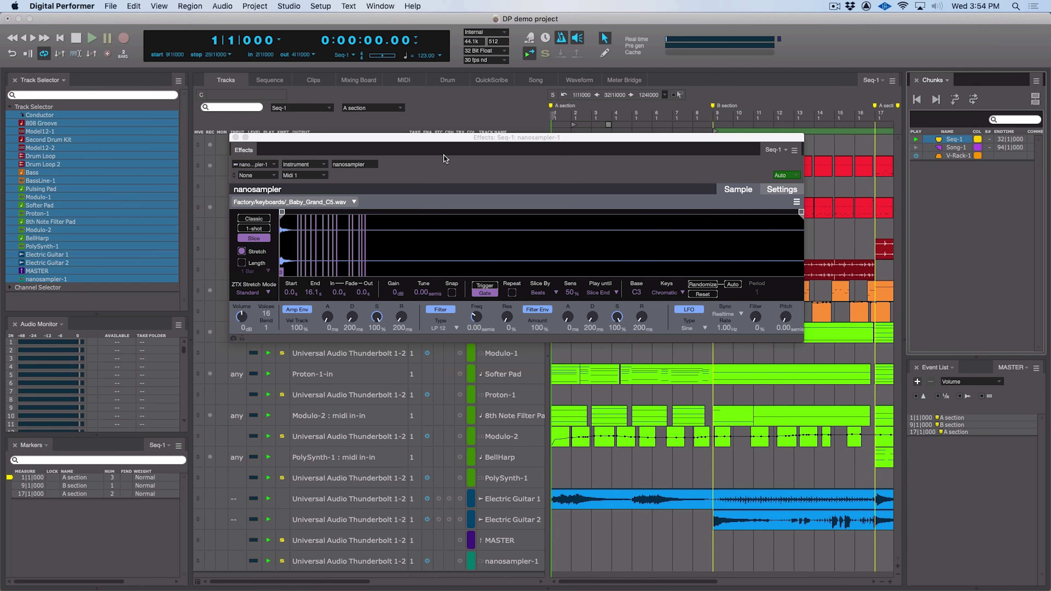
Step: Reveal the envelope, filter and LFO settings and toggle slice playback from Trigger back to Gate
click(782, 189)
click(489, 286)
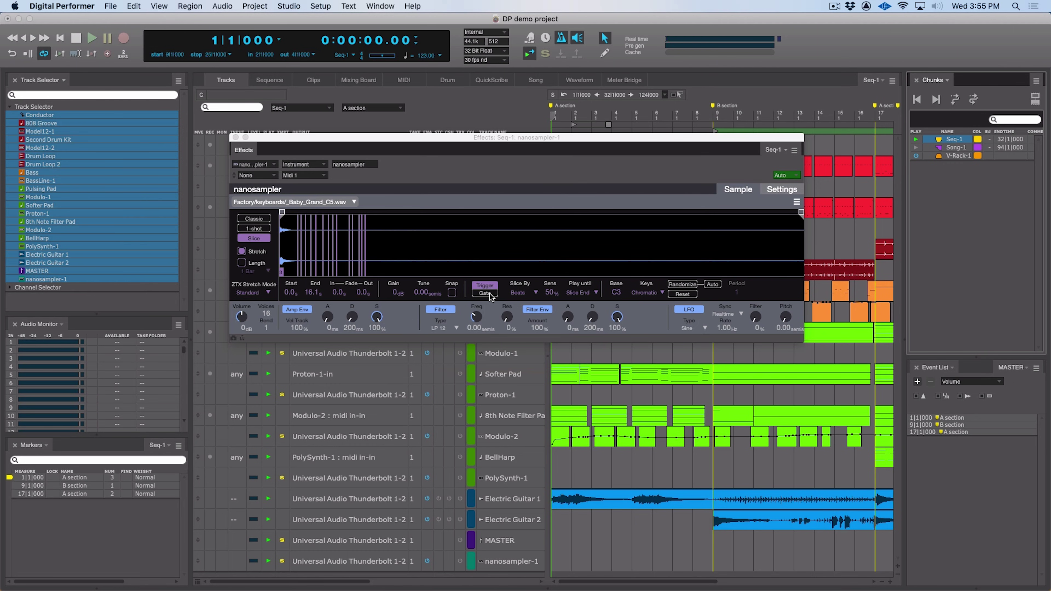
click(489, 294)
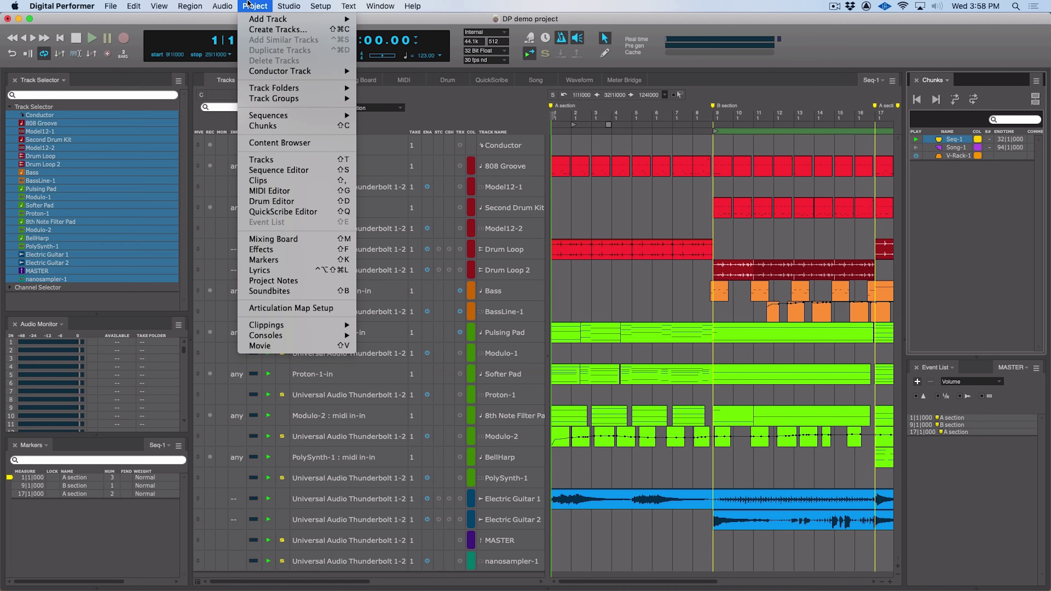
Step: Create a new articulation map giving Articulation 1 the Techniques > arco symbol, then Sync To VI
click(336, 310)
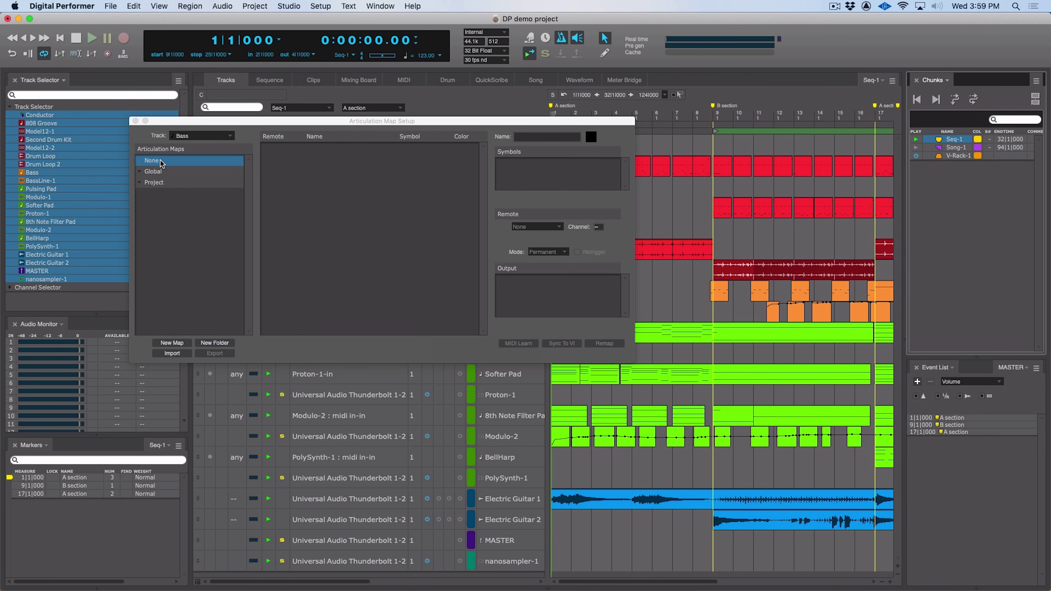
click(172, 342)
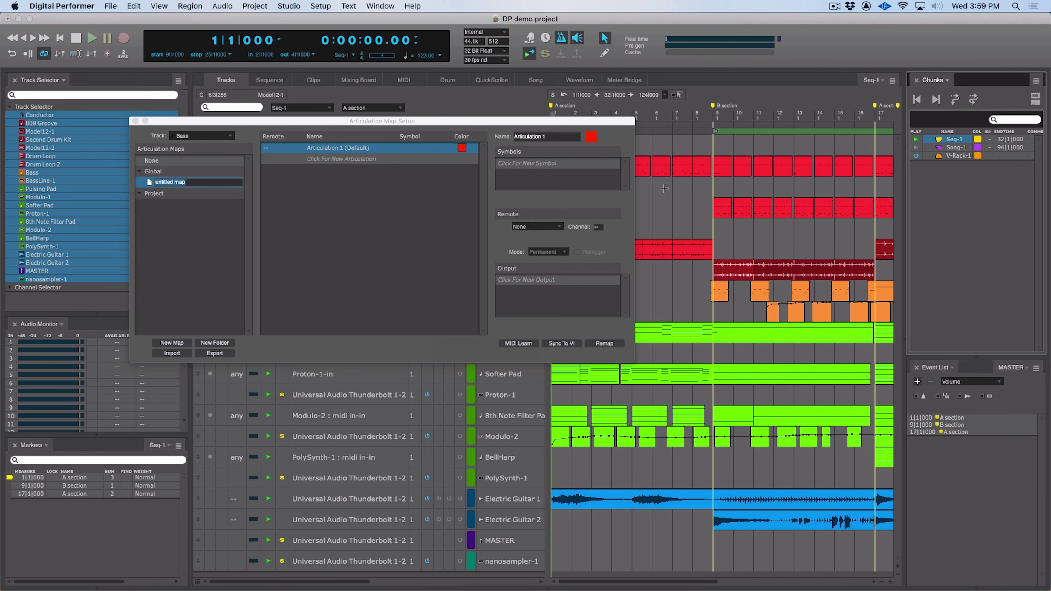
click(537, 165)
mouse_move(597, 169)
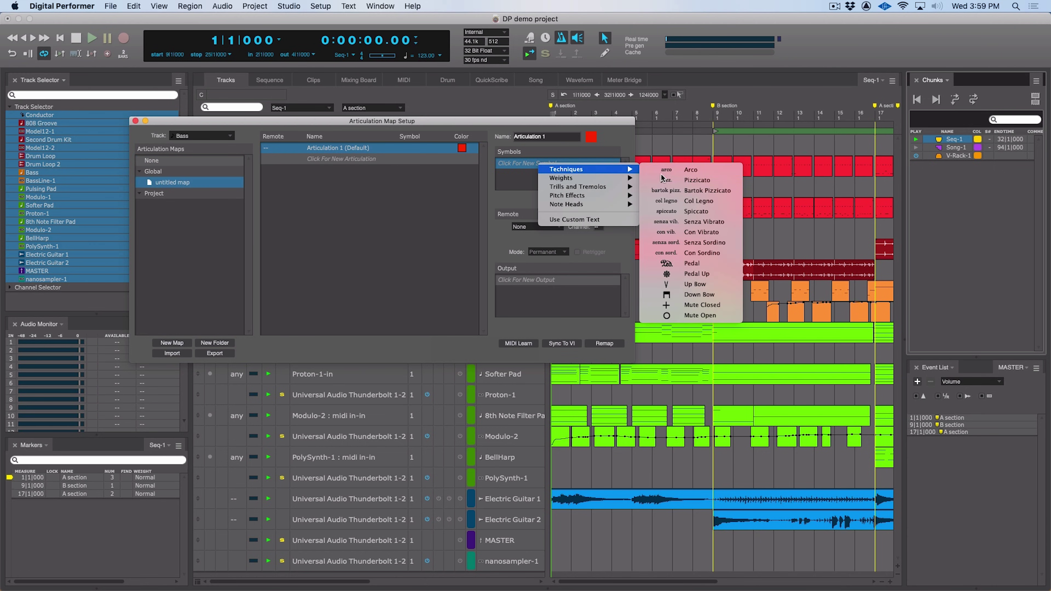
click(662, 171)
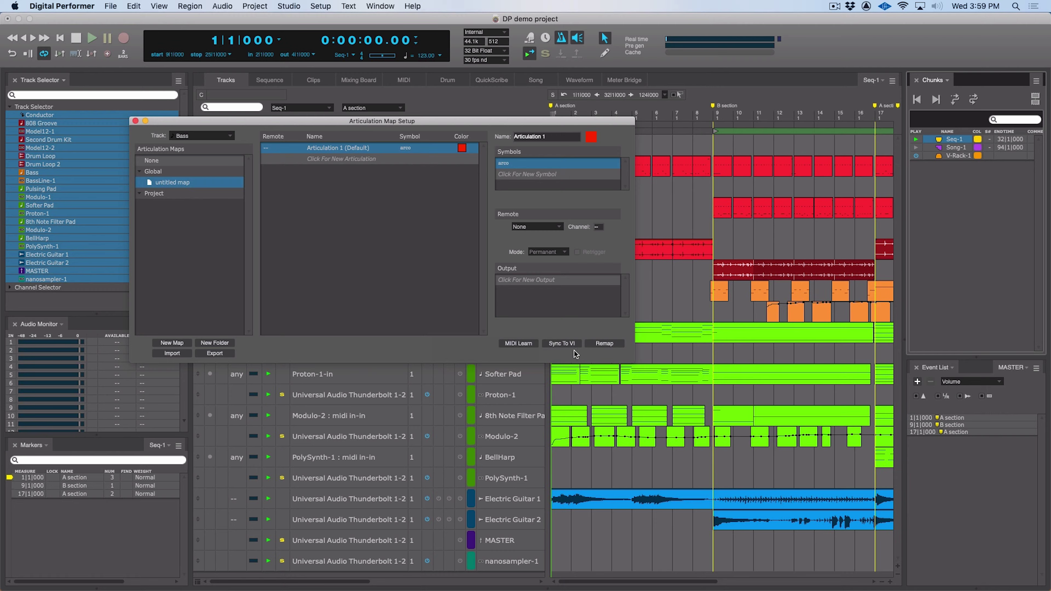
click(560, 343)
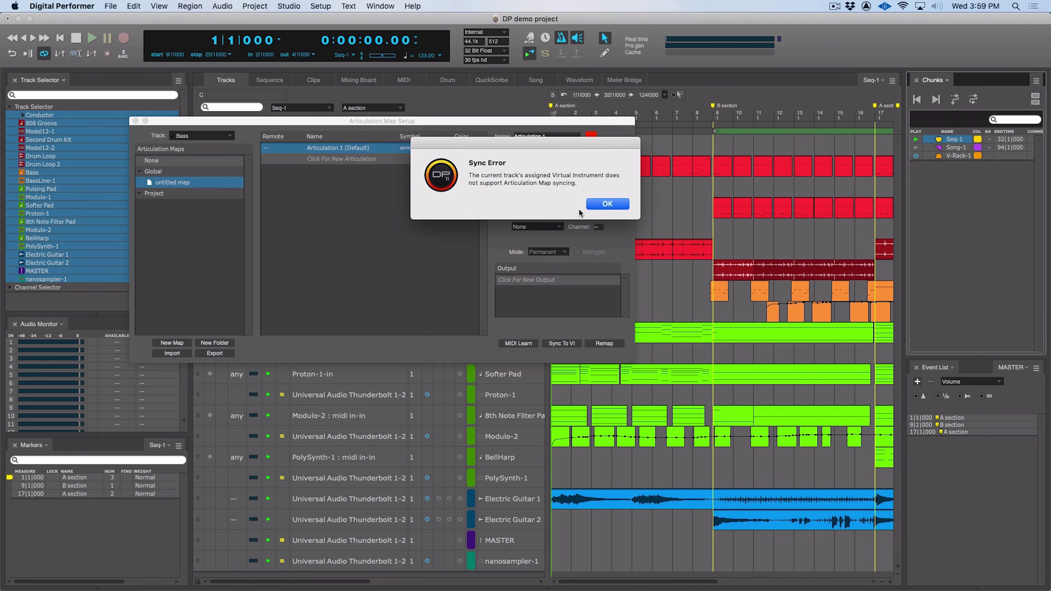
Step: Dismiss the Sync Error and close the Click For New Output choices without adding an output
click(607, 204)
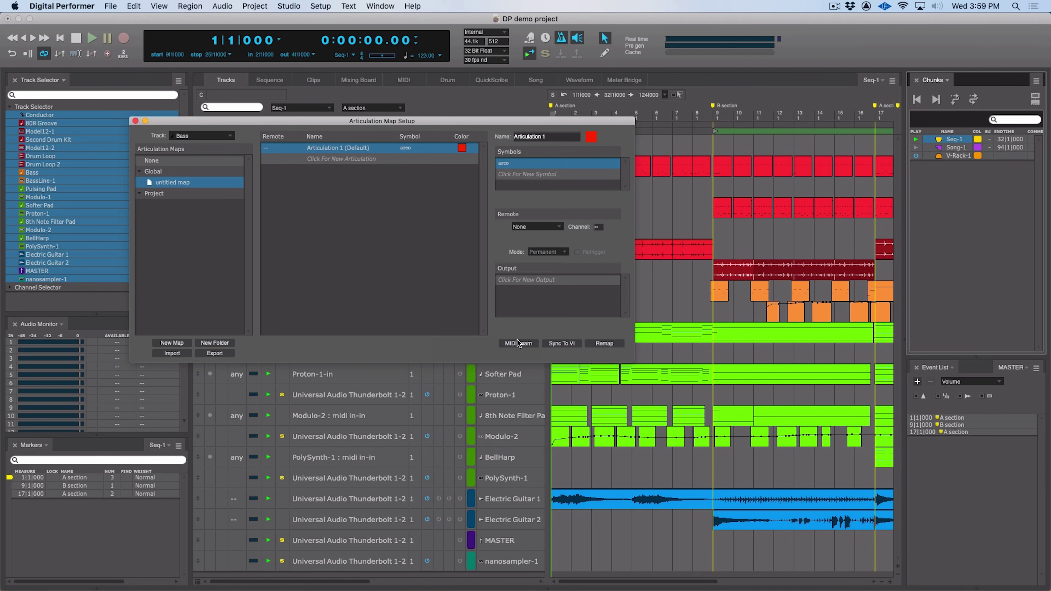
click(538, 281)
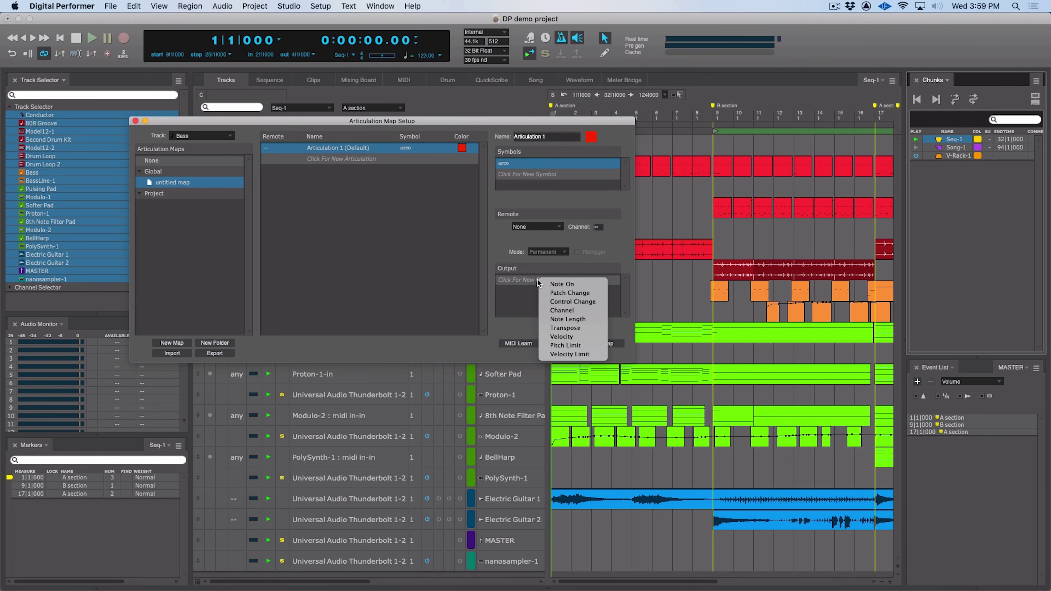
click(523, 306)
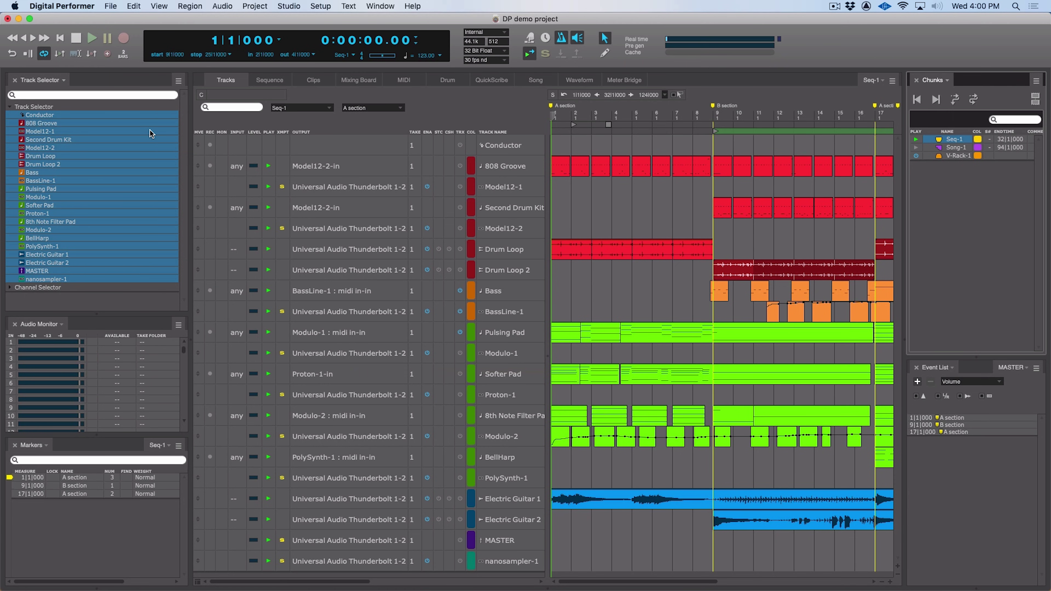
Step: Show the Primary Tool palette with Shift+O, then play the sequence from the start
key(shift+o)
key(space)
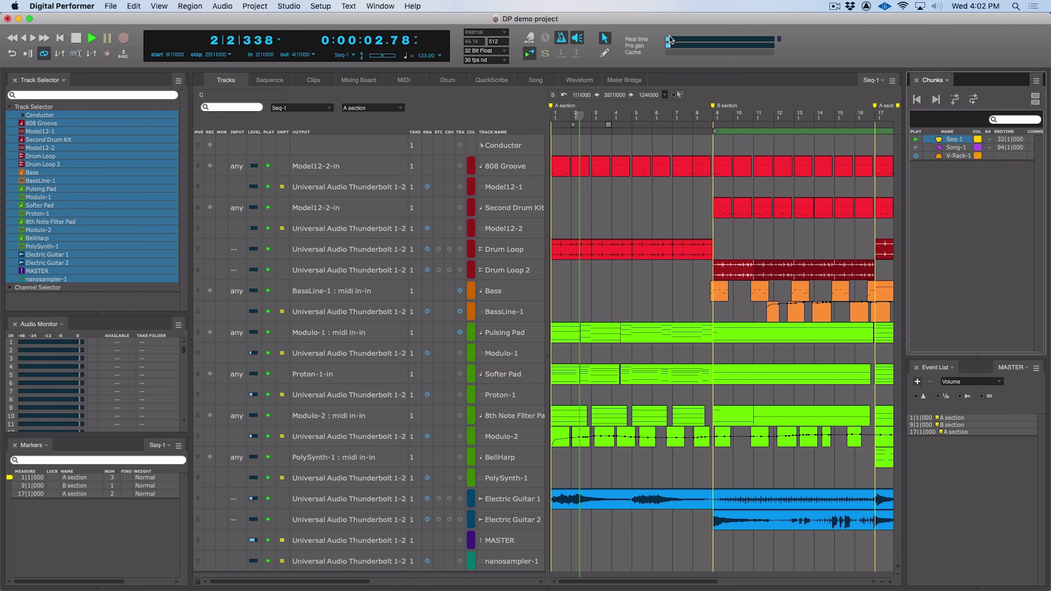
Step: Stop and restart Seq-1 playback so it ends at 5|4|040 in the A section
key(space)
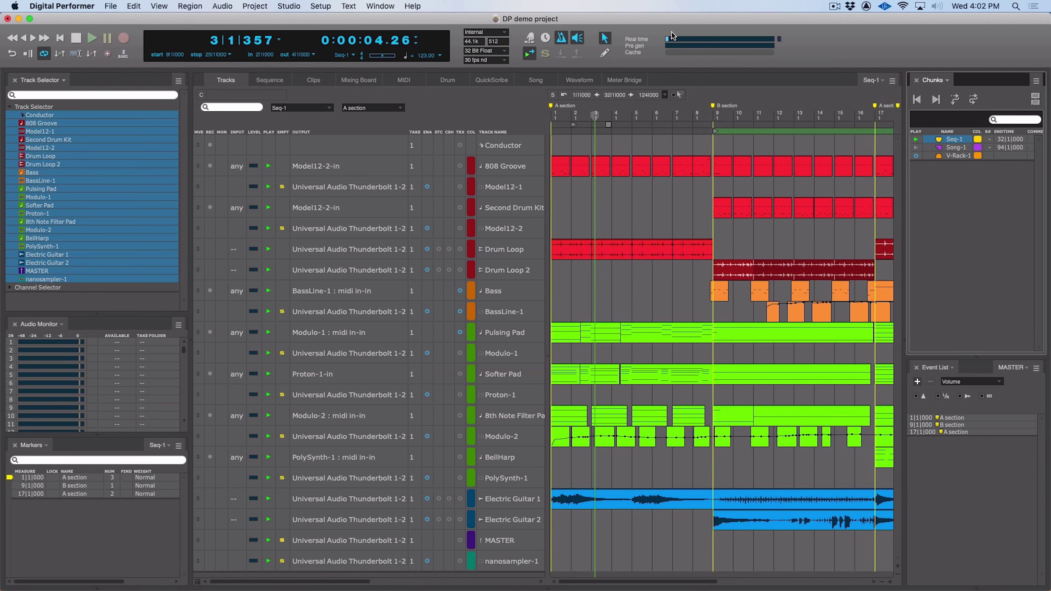
key(space)
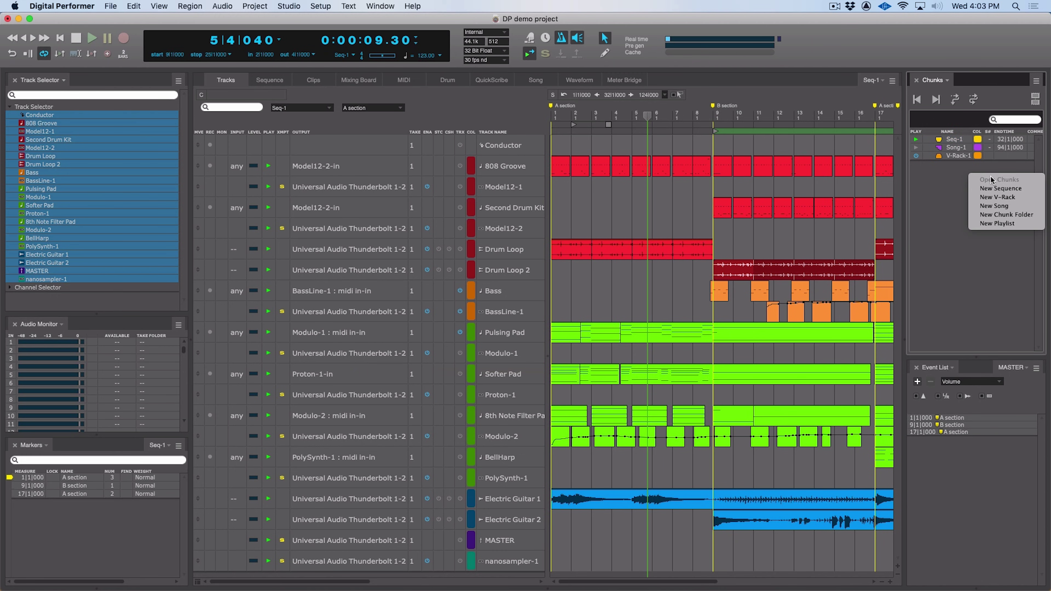
Step: Create Folder 1, split the Chunks list into two panes, and move Seq-1 into Folder 1
click(997, 215)
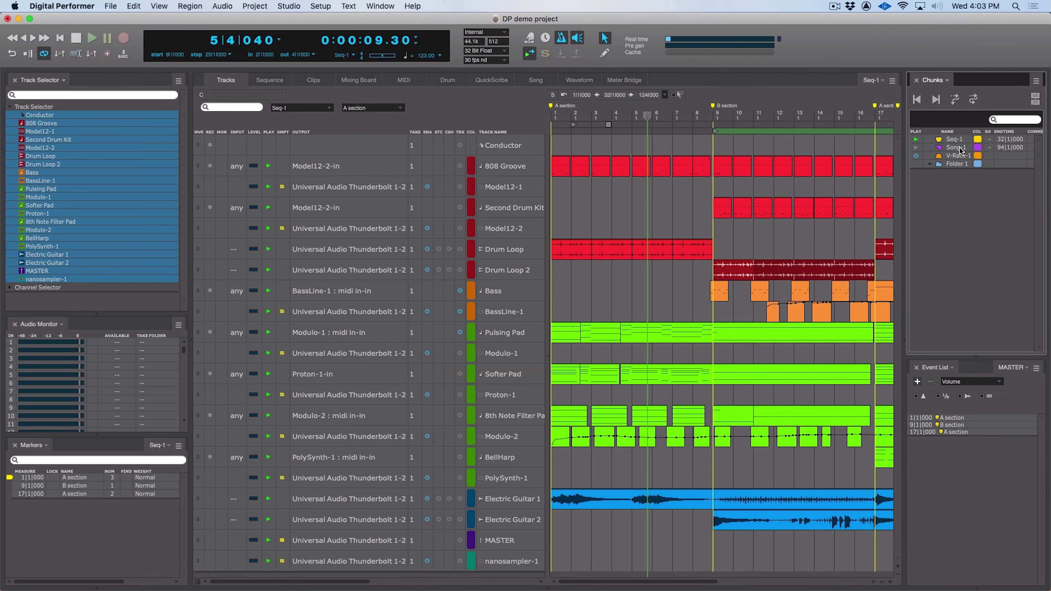
click(1035, 100)
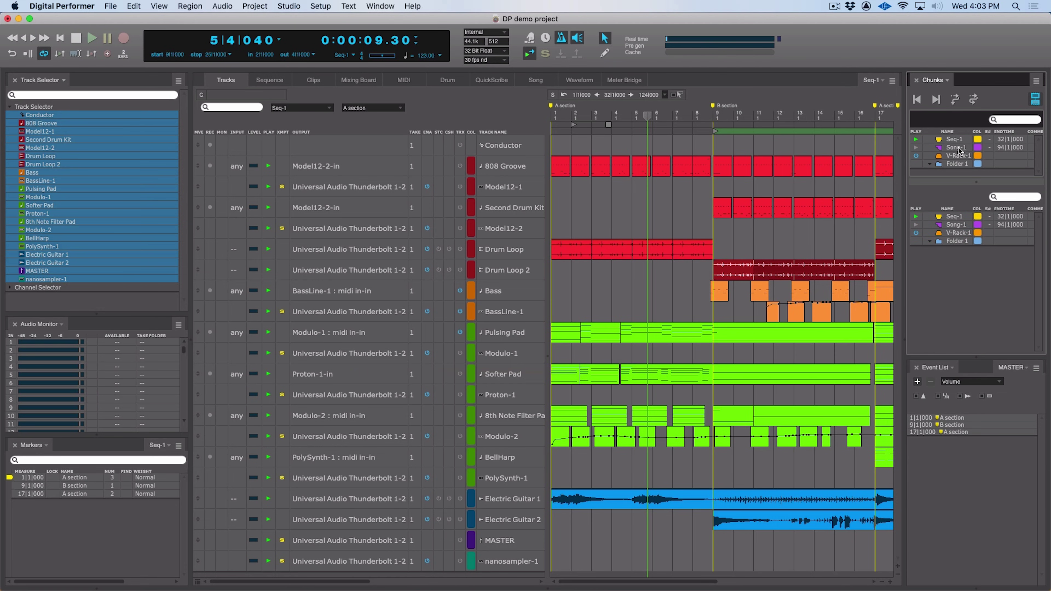
drag(941, 143, 957, 165)
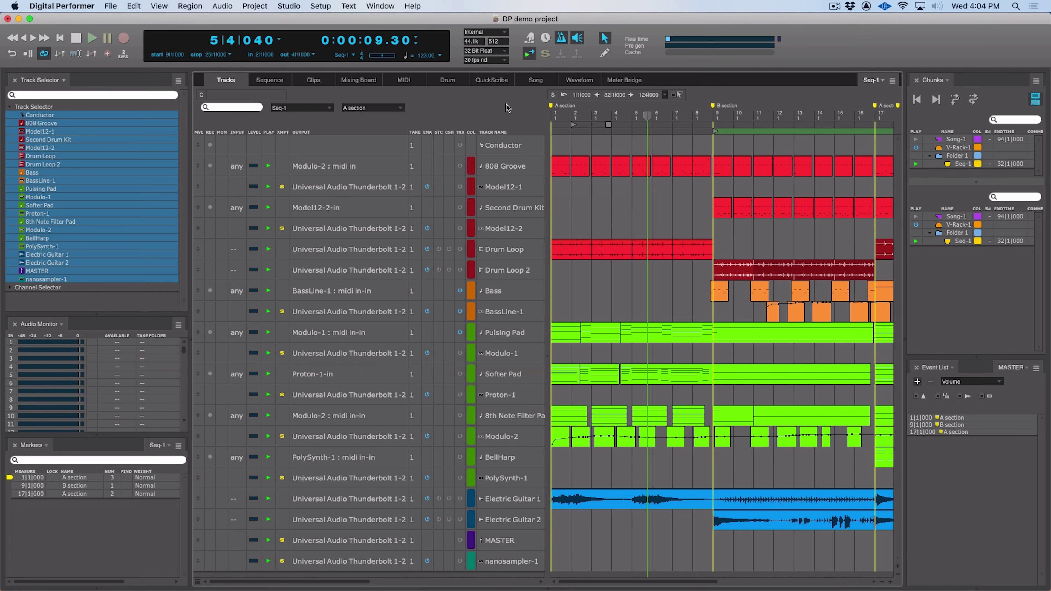
Step: Route 808 Groove's output to Multimode Filter : Drum Loop 2 and hide MIDI channels 1–3
click(348, 166)
mouse_move(413, 168)
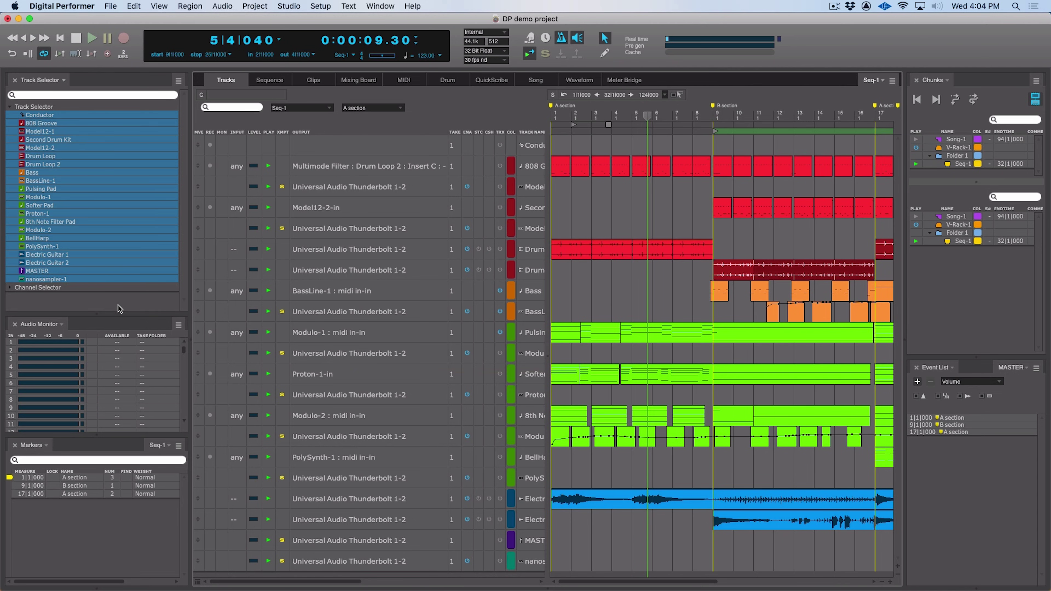
click(10, 288)
scroll(74, 296, down, 5)
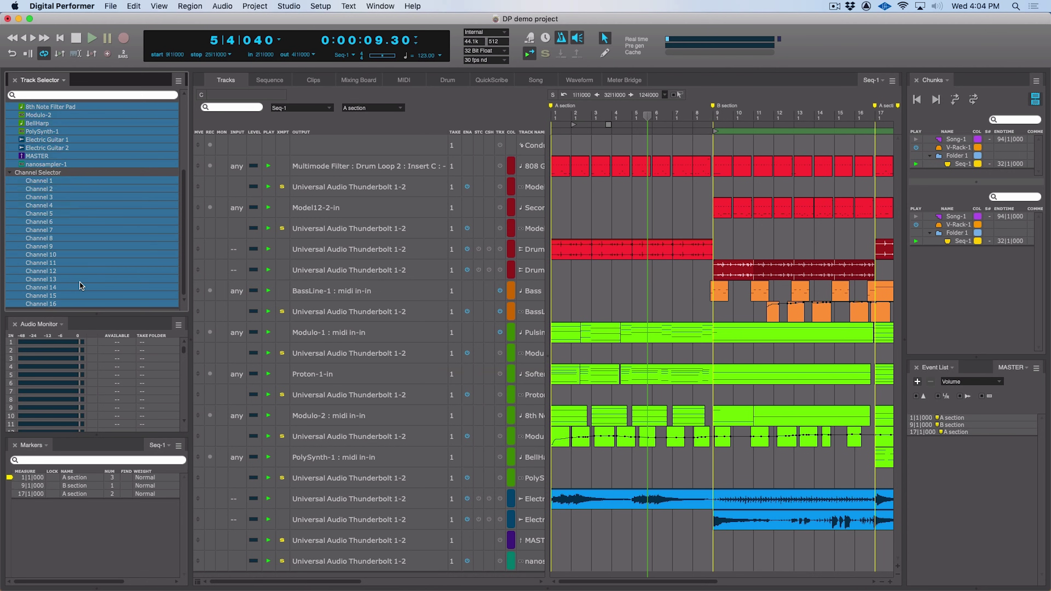
drag(62, 182, 60, 200)
click(313, 79)
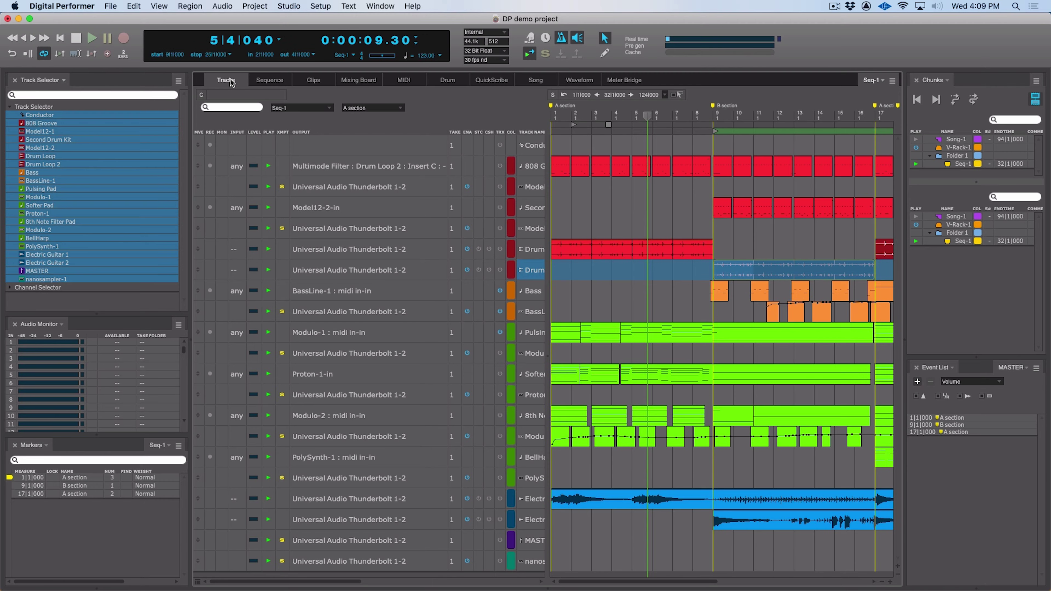
Step: In the Sequence editor, enlarge the Second Drum Kit and Drum Loop lanes to show Transpose and Detune
click(269, 80)
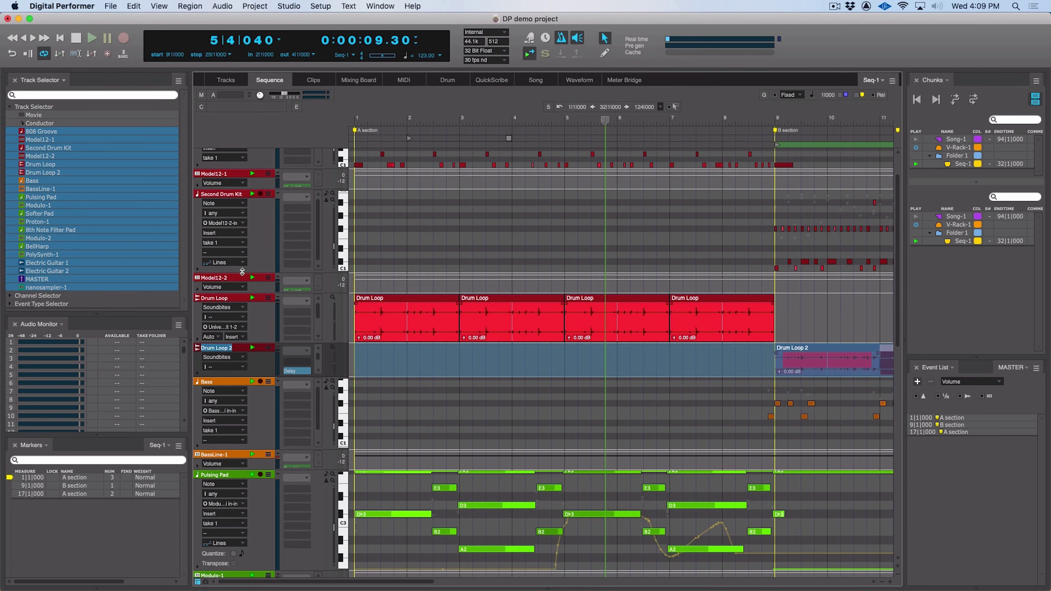
drag(242, 271, 245, 302)
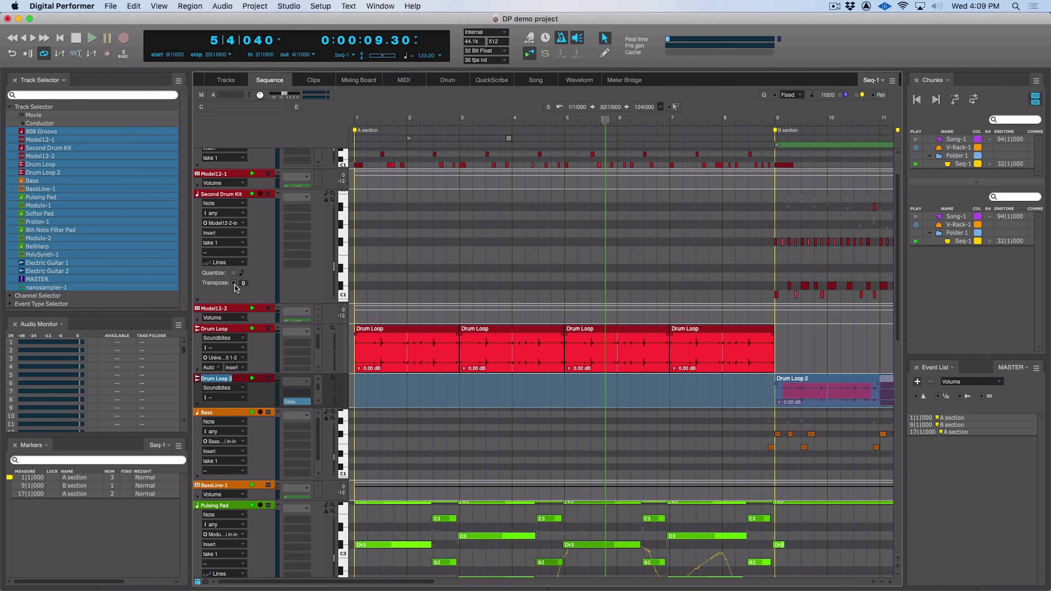
scroll(272, 274, down, 2)
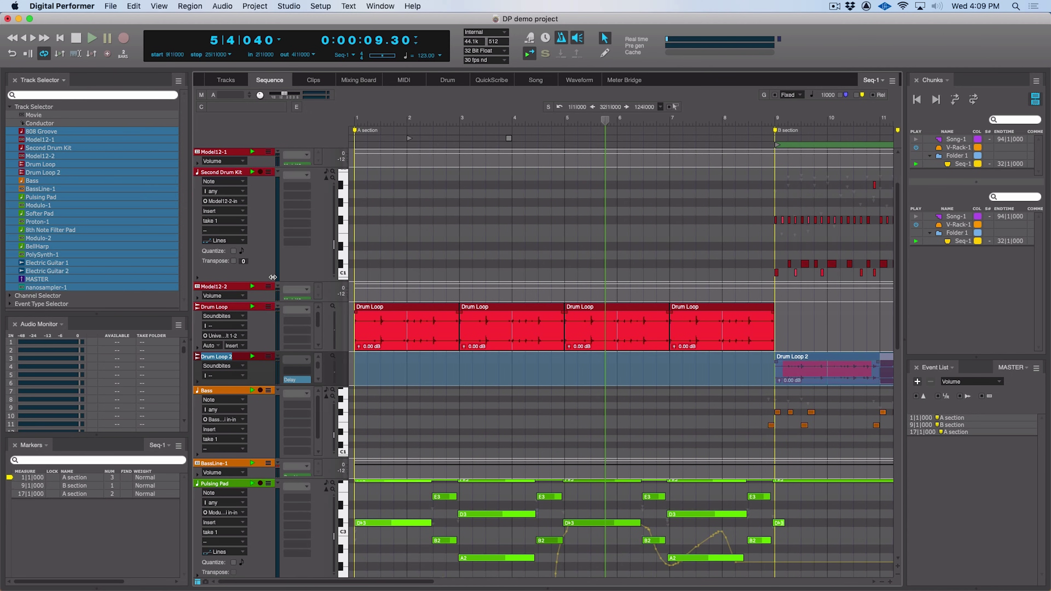
drag(257, 352, 256, 398)
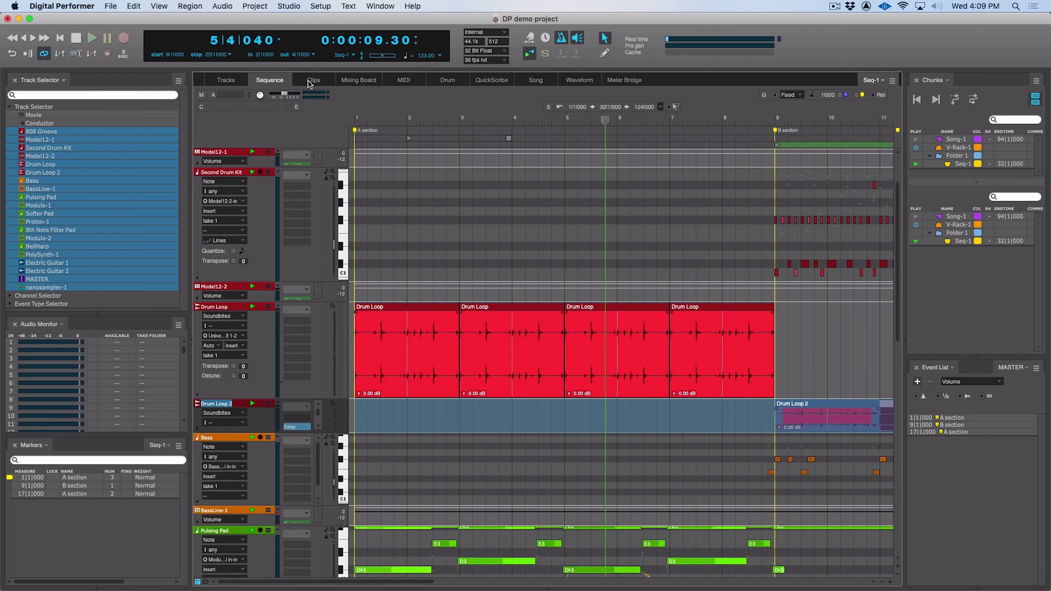
Step: In the Clips view, fill Scene 2 with a new empty clip on every track
click(313, 80)
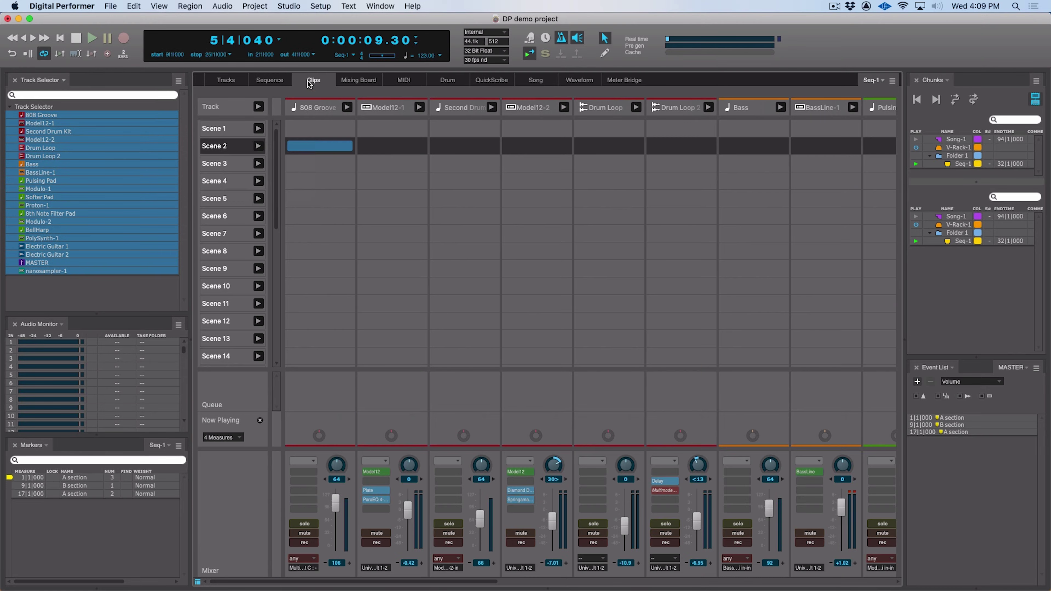
right_click(226, 143)
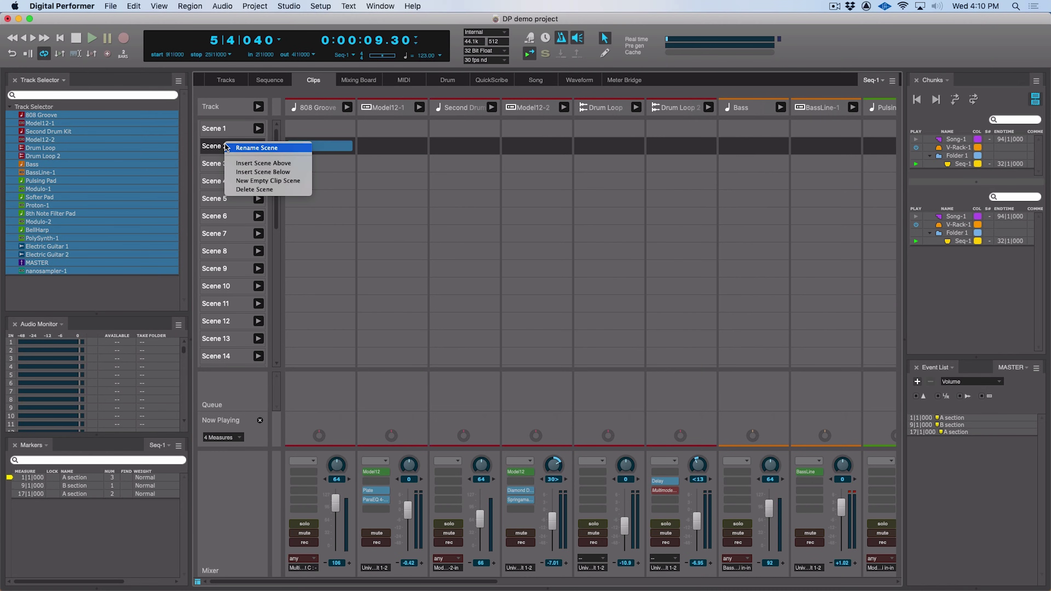
click(257, 184)
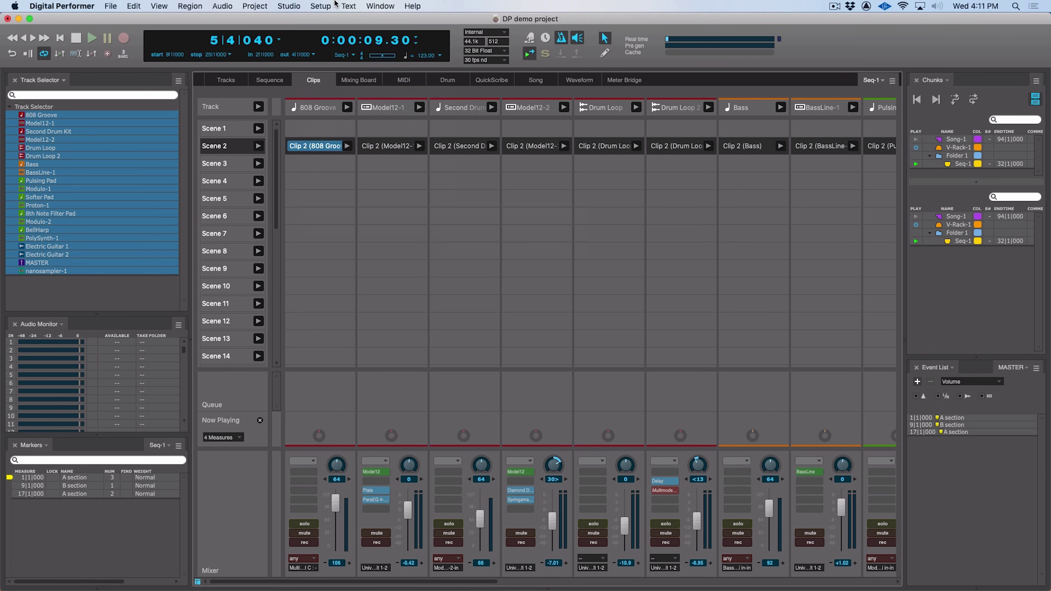
Step: Bring up the hardware driver settings via Setup > Configure Audio System > Configure Hardware Driver
click(325, 6)
mouse_move(375, 212)
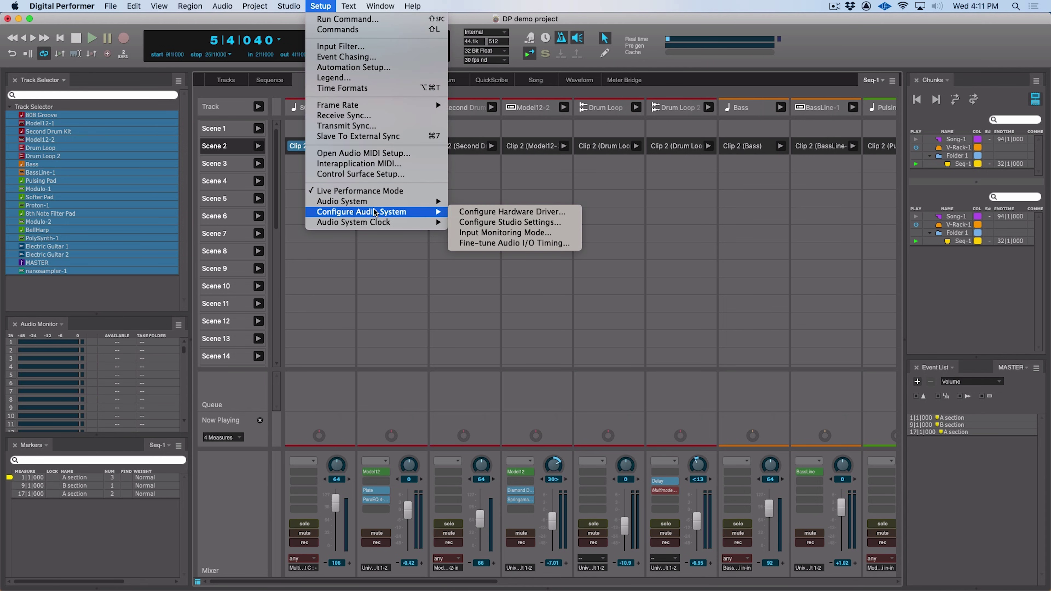
click(503, 212)
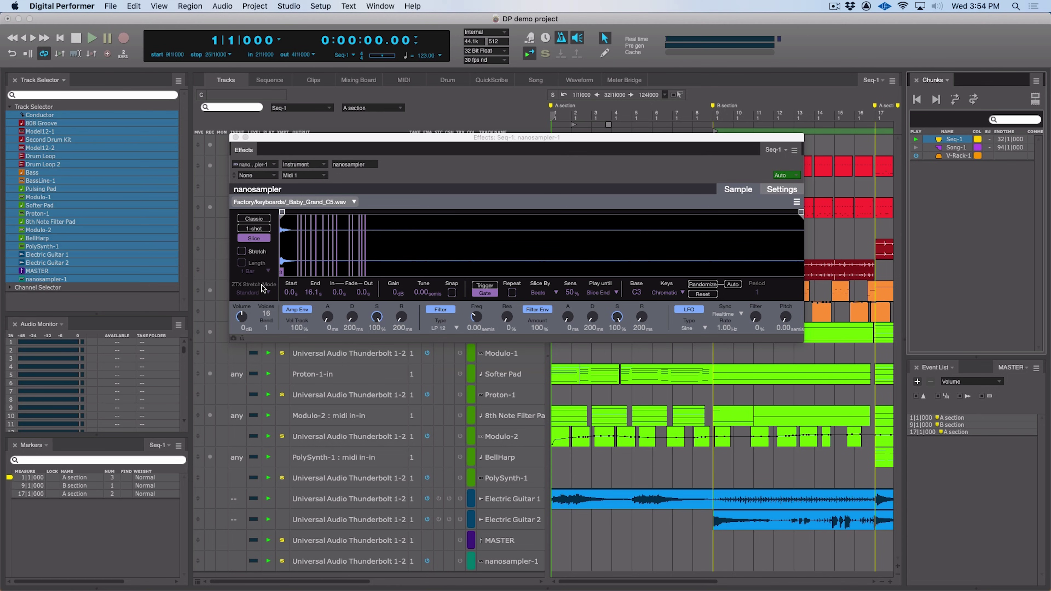
Step: Enable Stretch for the Baby_Grand_C5.wav sample in nanosampler, using Standard mode
click(241, 252)
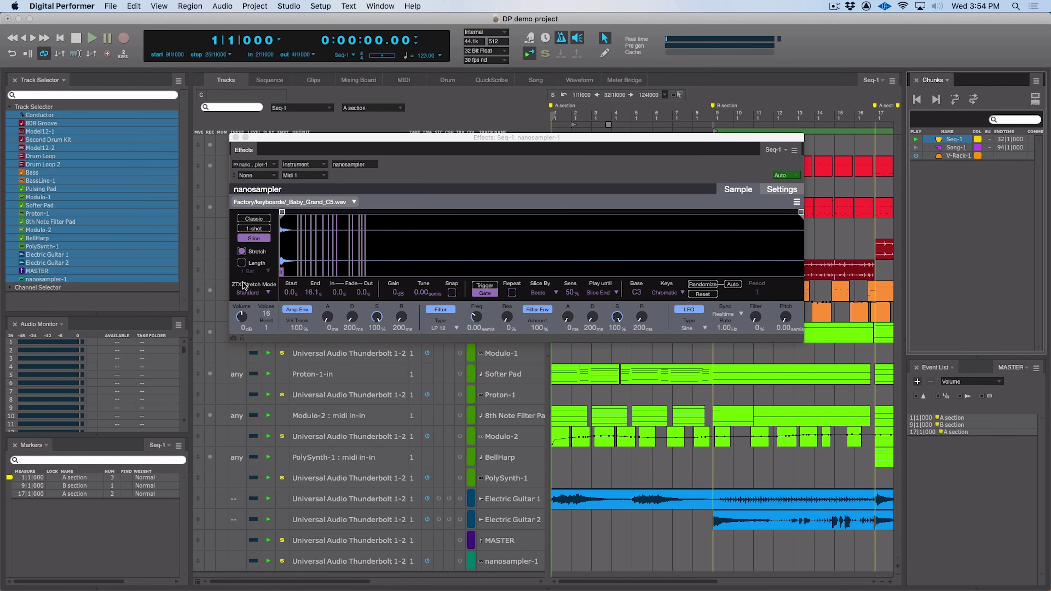